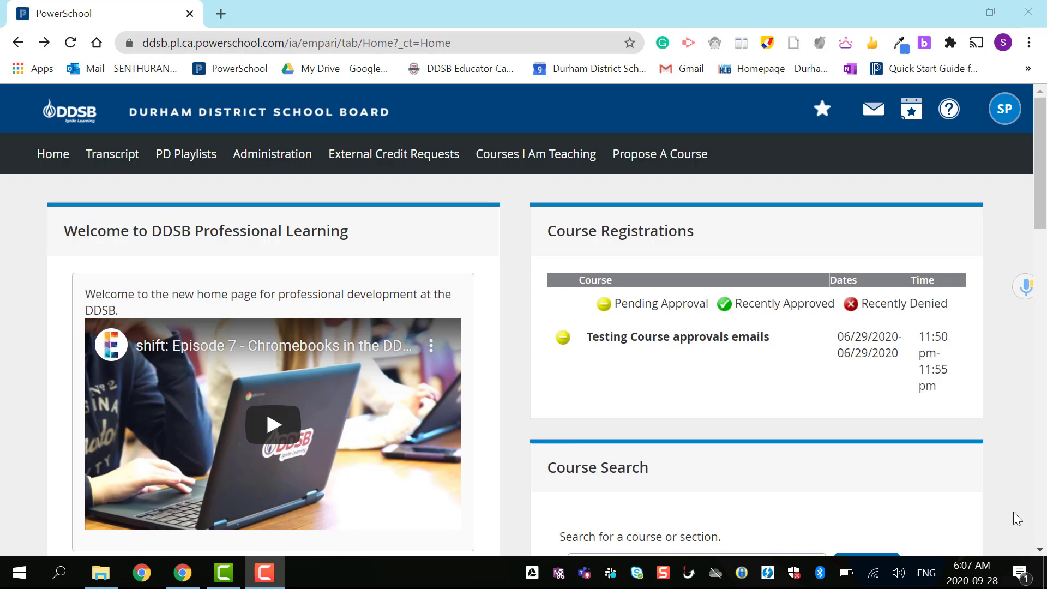
Scroll down the home page to the Course Search section.
scroll(1013, 512, down, 5)
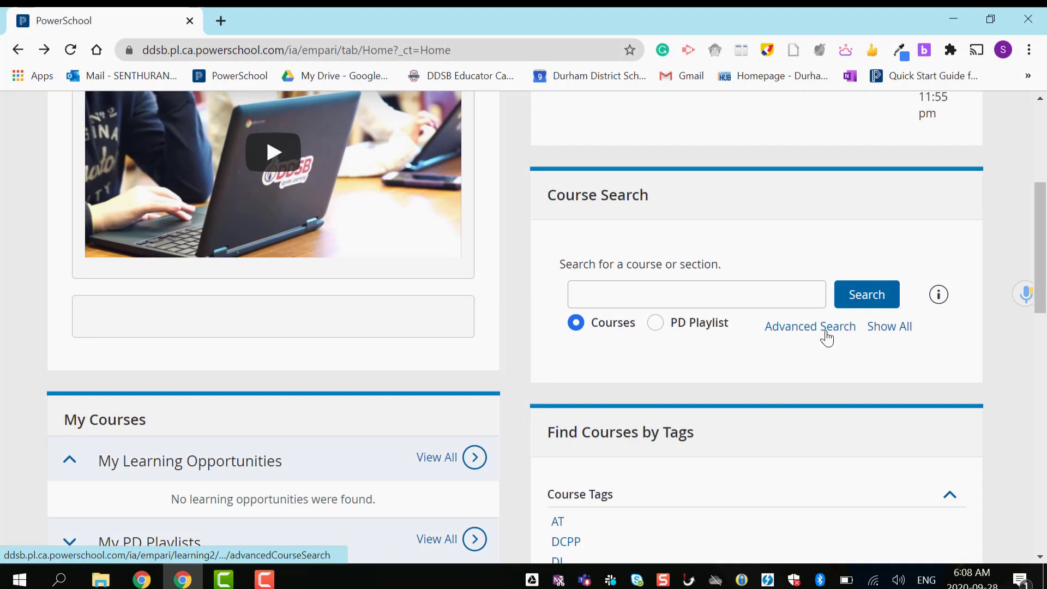
Open the Advanced Learning Opportunities Search form.
click(737, 454)
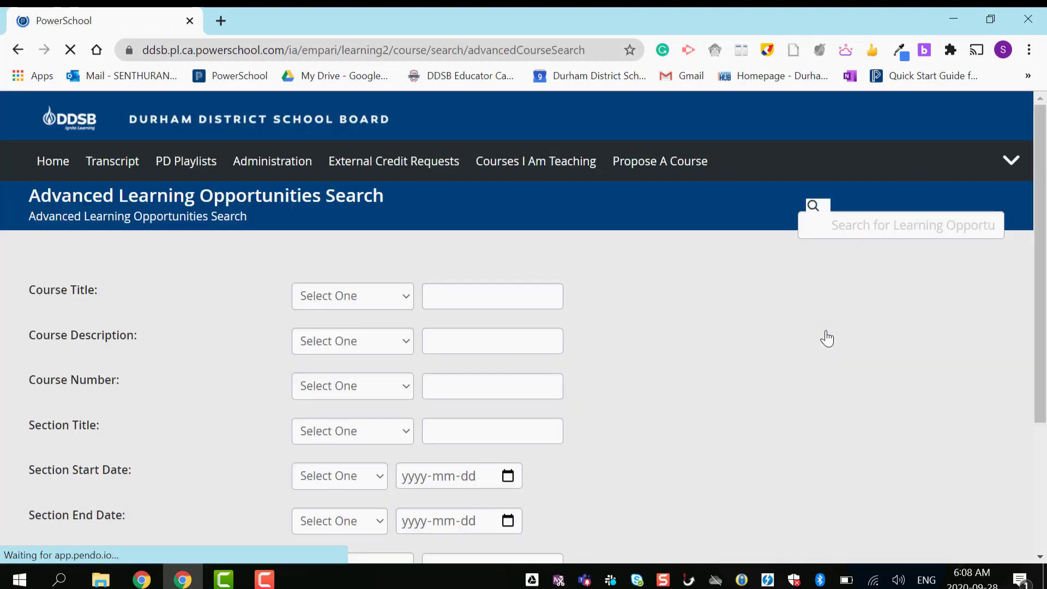
scroll(826, 318, down, 2)
scroll(826, 323, down, 1)
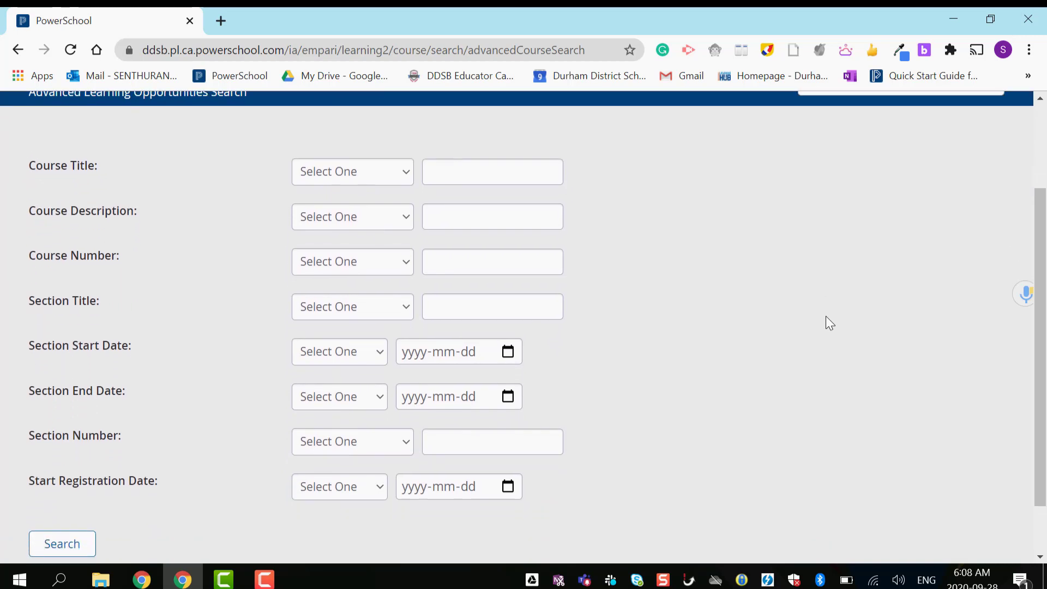
scroll(825, 316, up, 1)
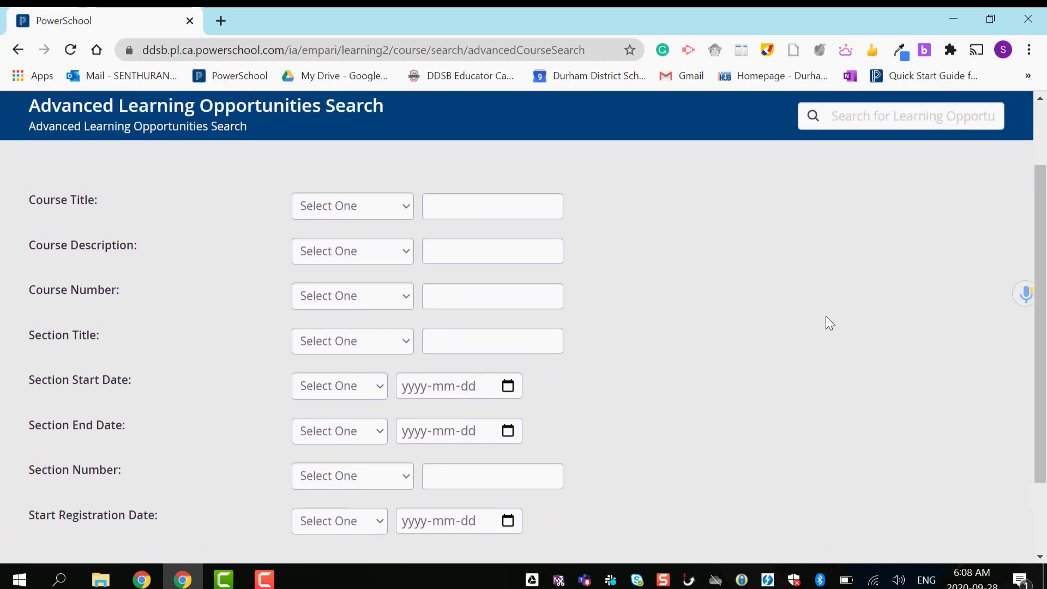
Search for courses whose Course Number contains 101.
click(403, 298)
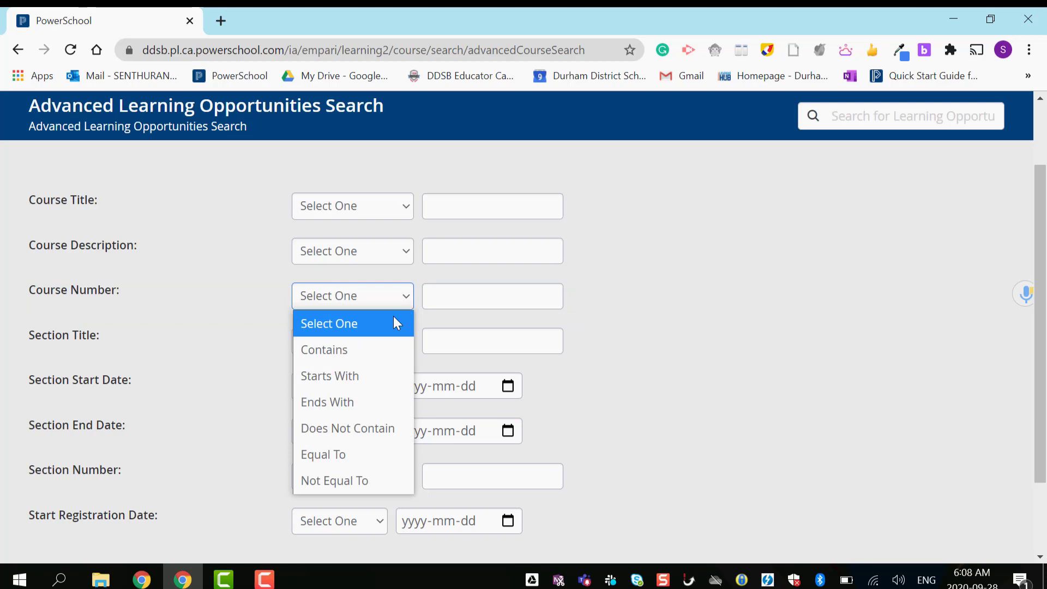
click(359, 357)
click(475, 295)
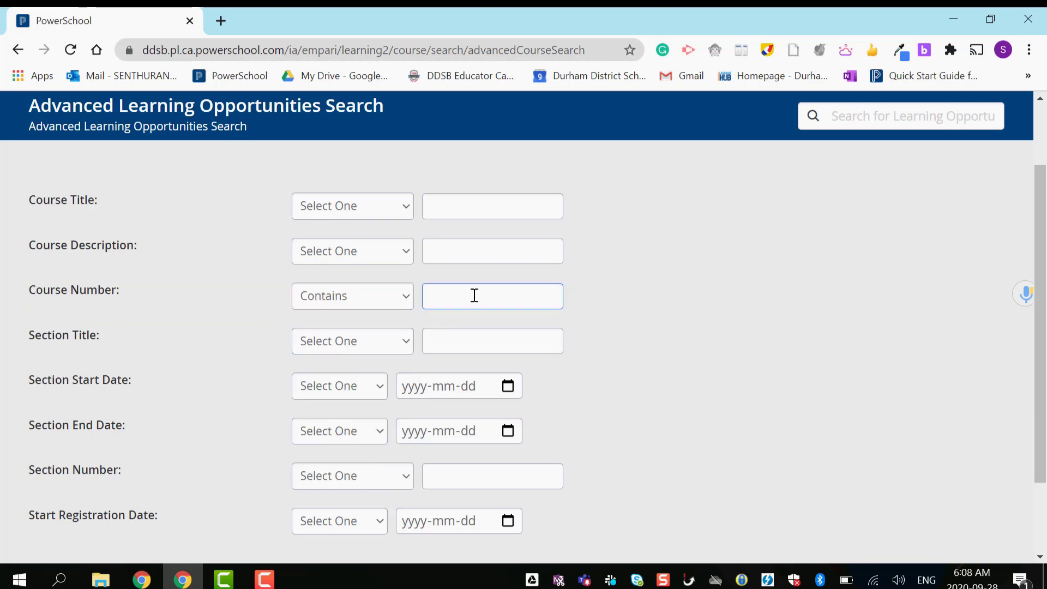
text(101)
scroll(474, 295, down, 2)
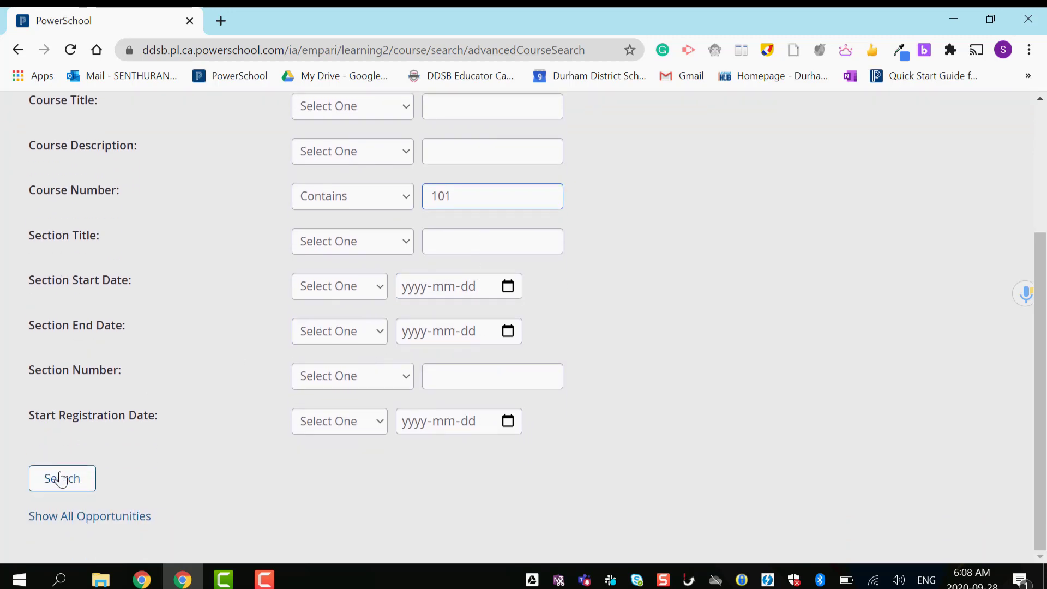
click(60, 478)
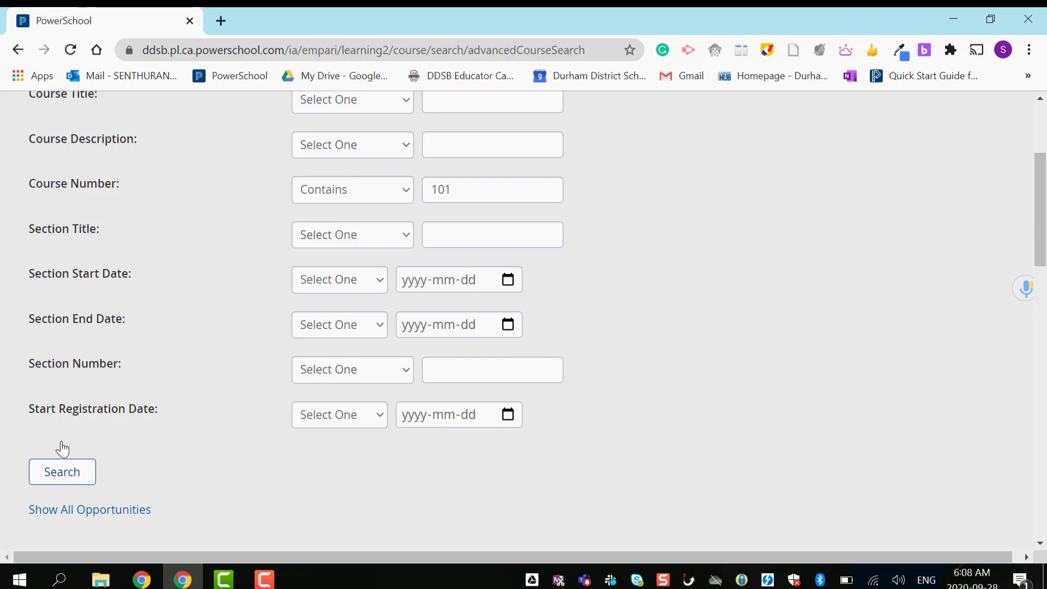
Check that Google Classroom Advanced section #10096 shows 19 of 20 seats left.
scroll(61, 447, down, 5)
scroll(62, 448, down, 4)
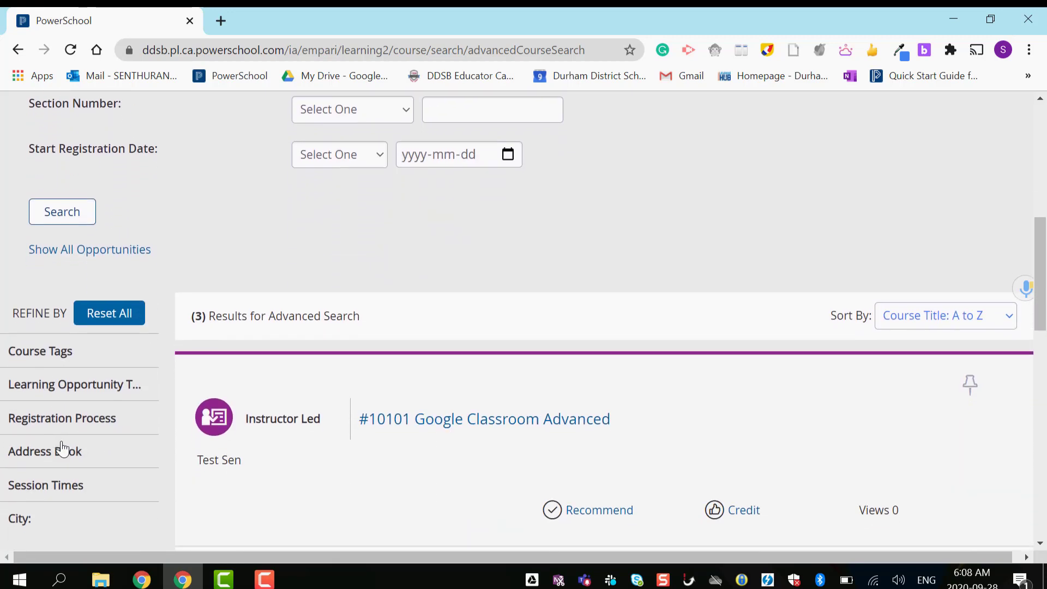
scroll(62, 449, down, 2)
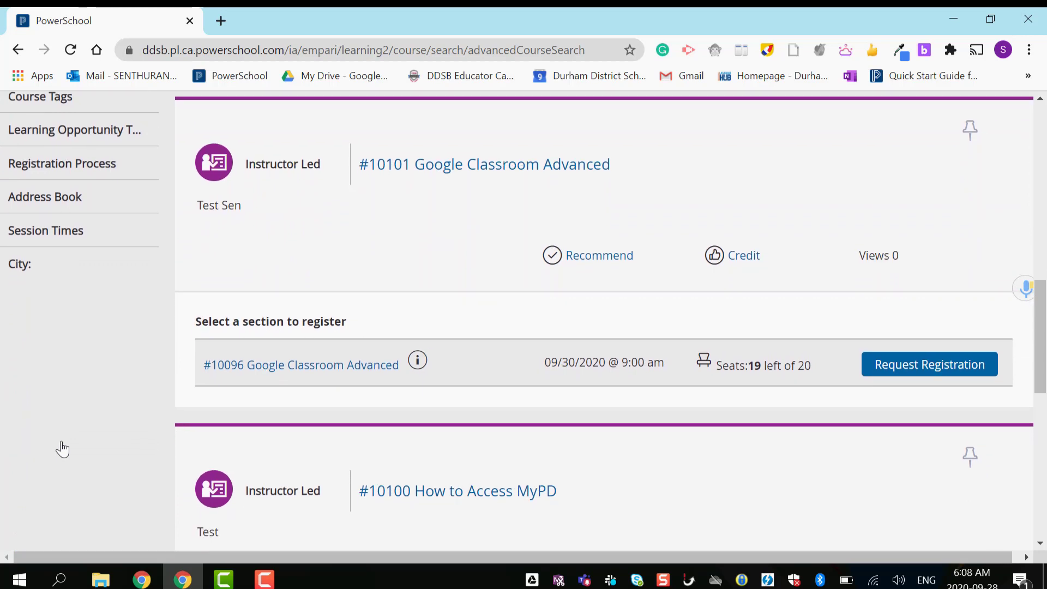
mouse_move(697, 342)
mouse_down()
mouse_move(698, 352)
mouse_move(814, 376)
mouse_move(697, 341)
mouse_up()
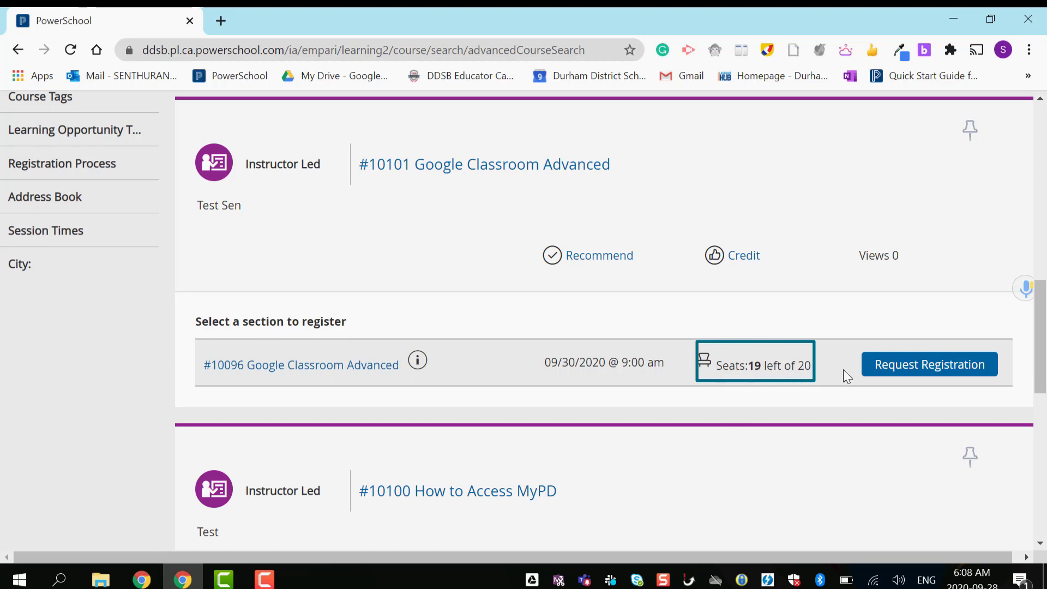
Request registration for Google Classroom Advanced section #10096 and confirm it.
click(926, 365)
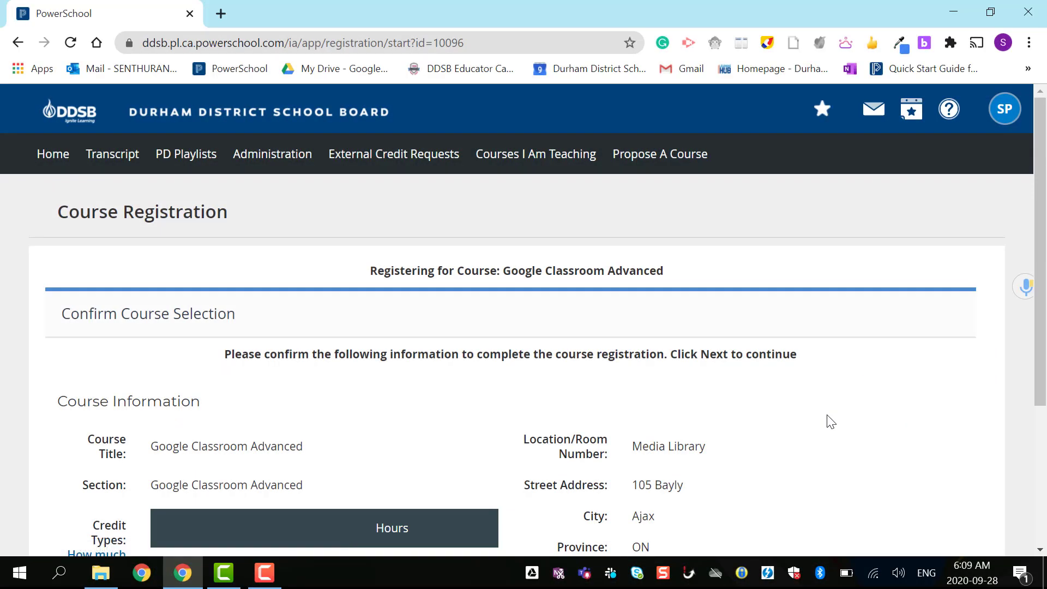
scroll(827, 417, down, 2)
scroll(827, 414, down, 3)
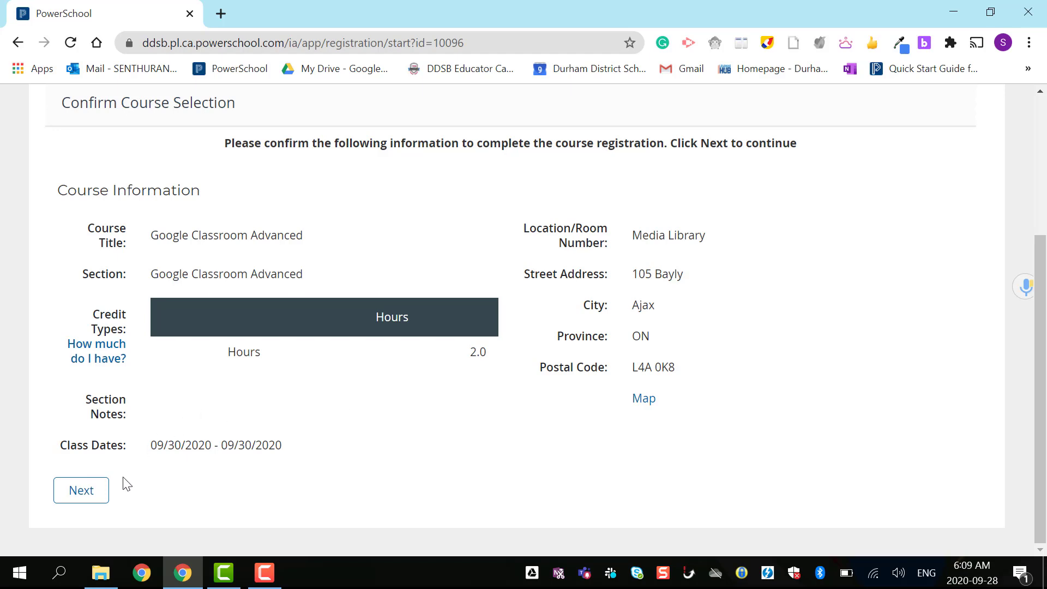
click(89, 492)
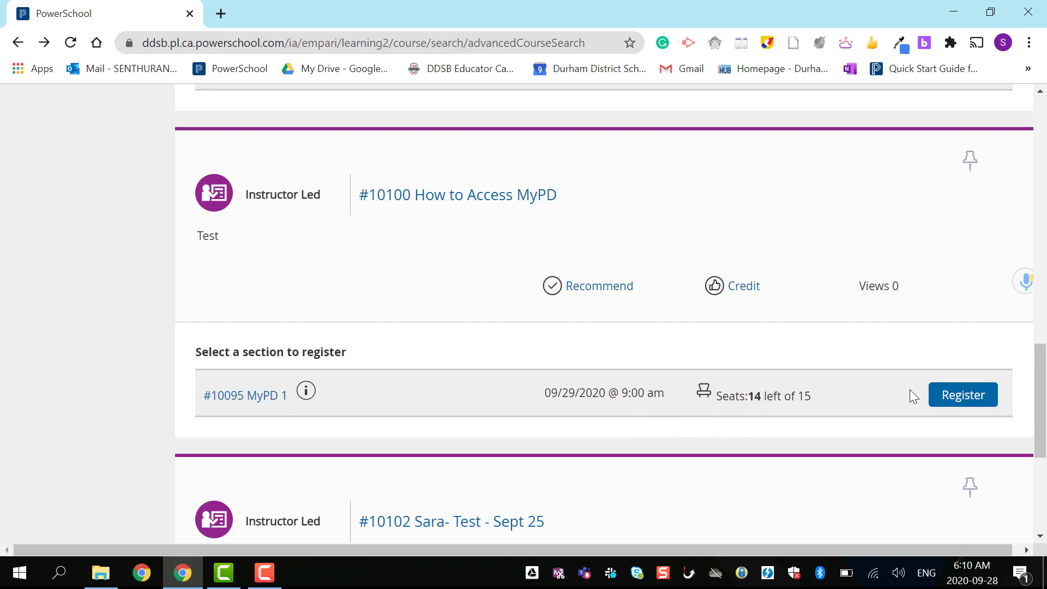
Register for section #10095 MyPD 1 of How to Access MyPD and confirm.
click(958, 396)
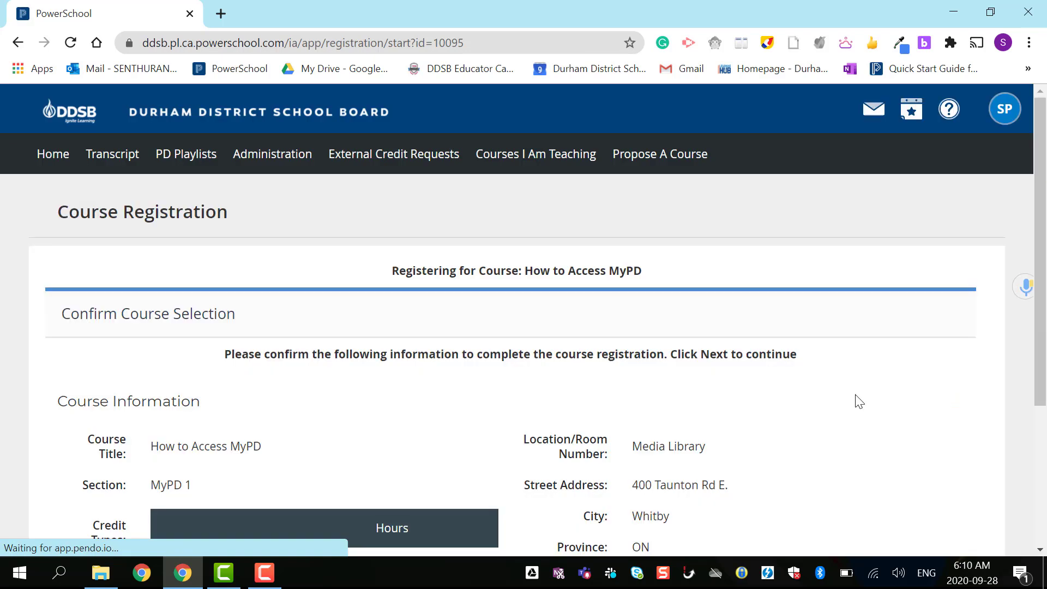
scroll(749, 415, down, 4)
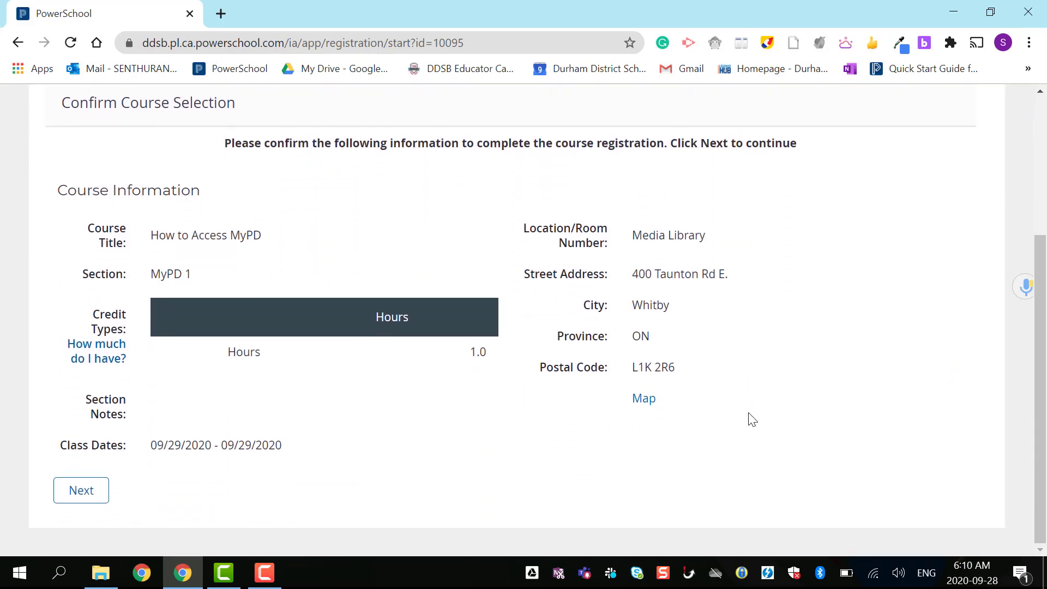
click(67, 502)
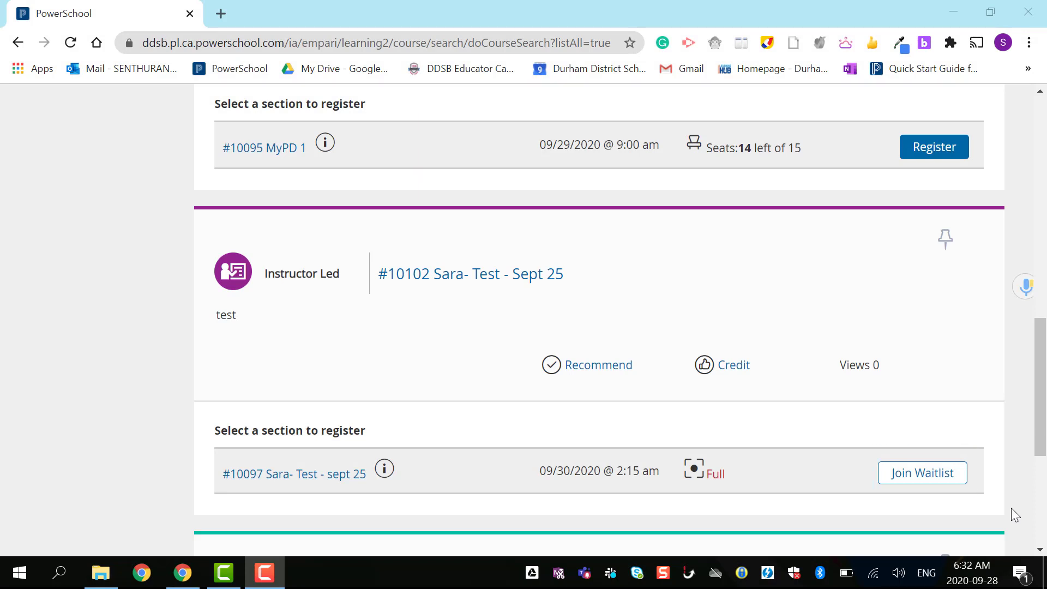
Join the waitlist for the full Sept 25 test section #10097 and confirm.
click(958, 475)
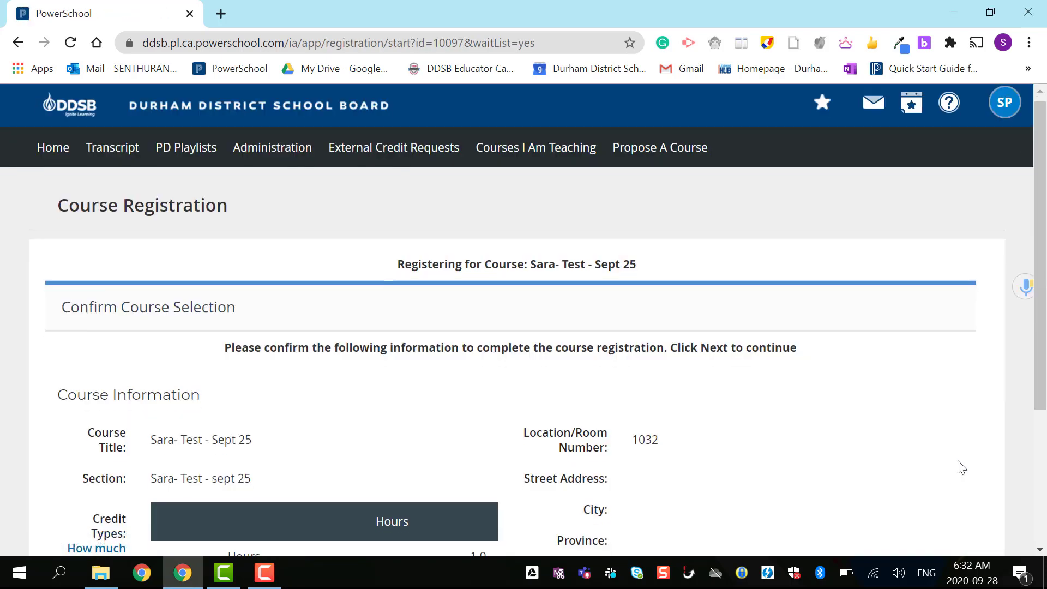
scroll(957, 469, down, 3)
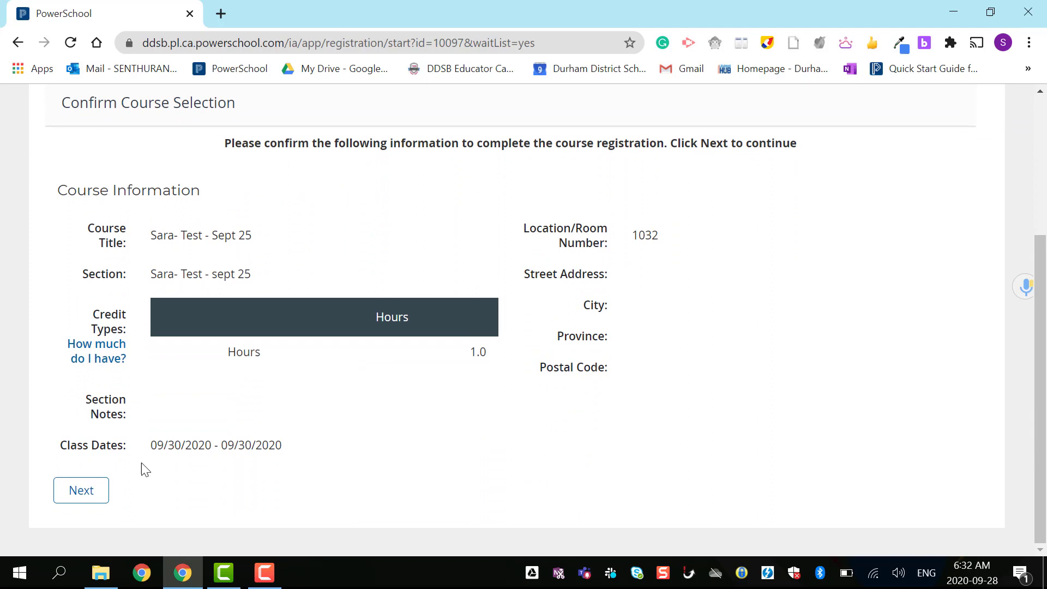
click(94, 493)
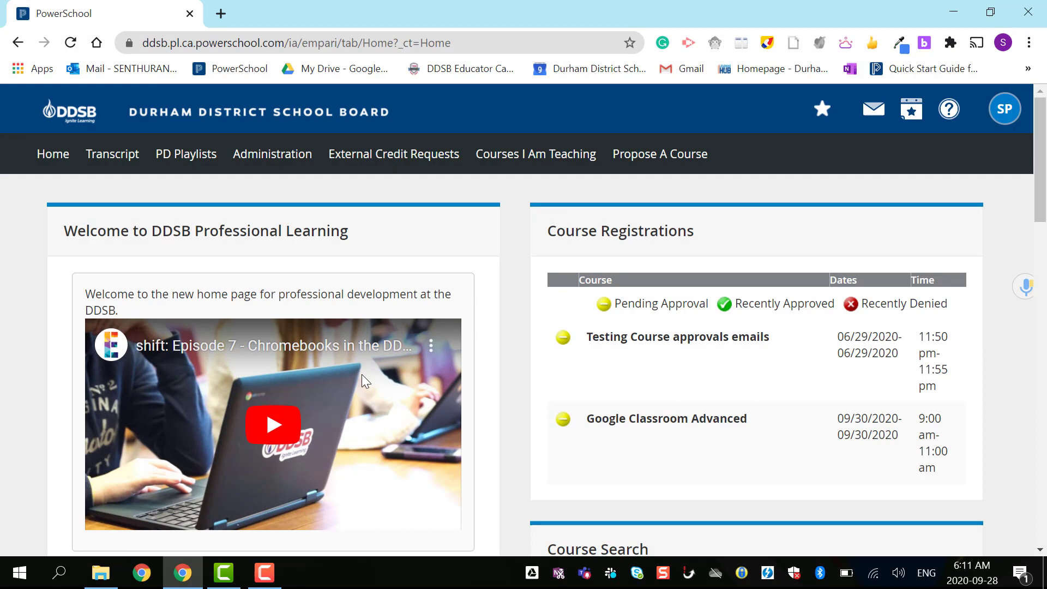
From the full My Courses list, withdraw from 10100 How to Access MyPD.
scroll(362, 374, down, 3)
scroll(366, 380, down, 6)
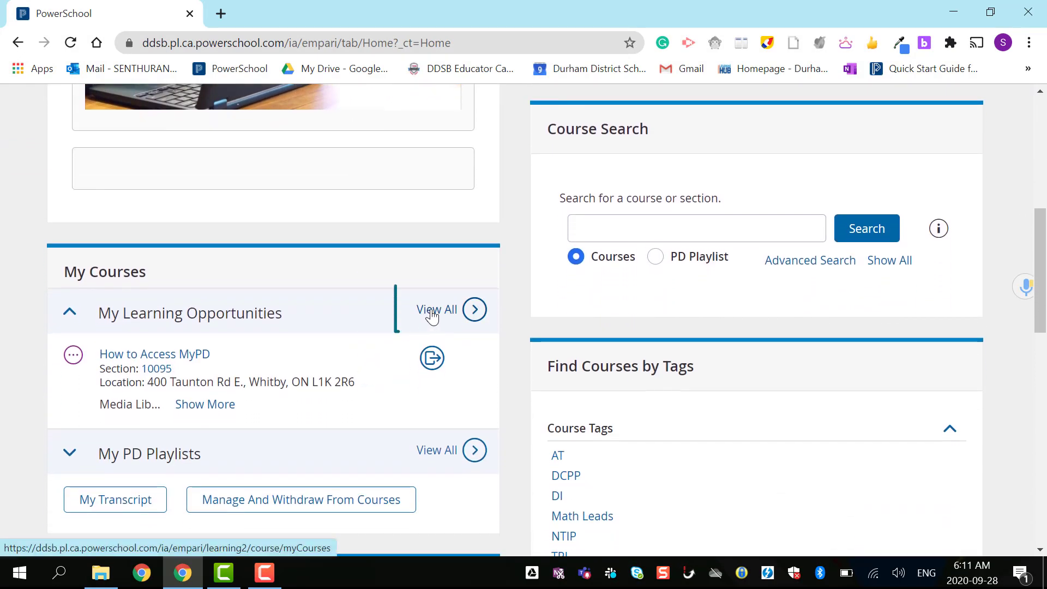
click(431, 315)
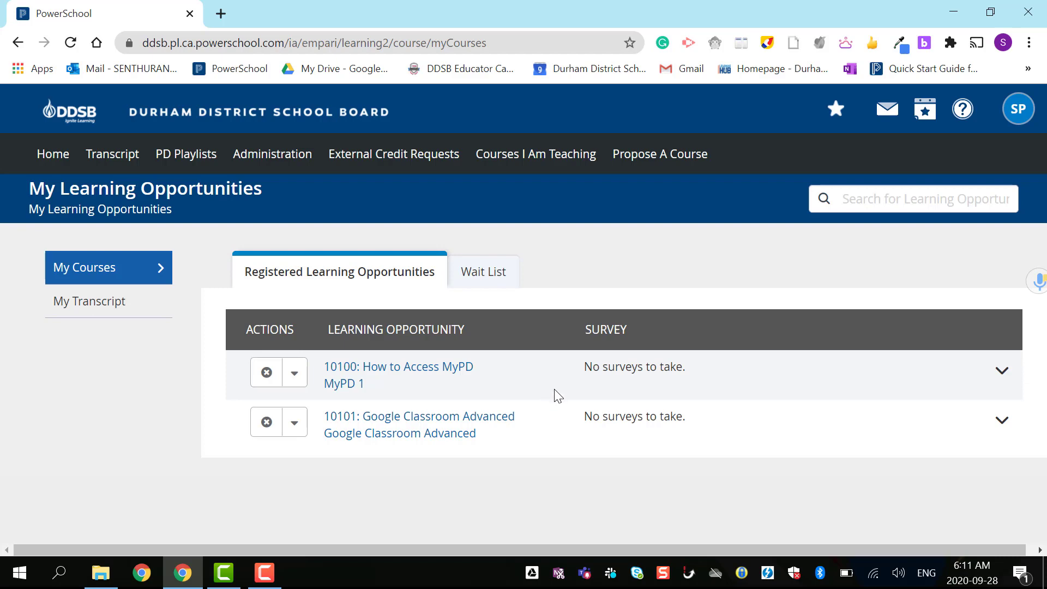
click(298, 382)
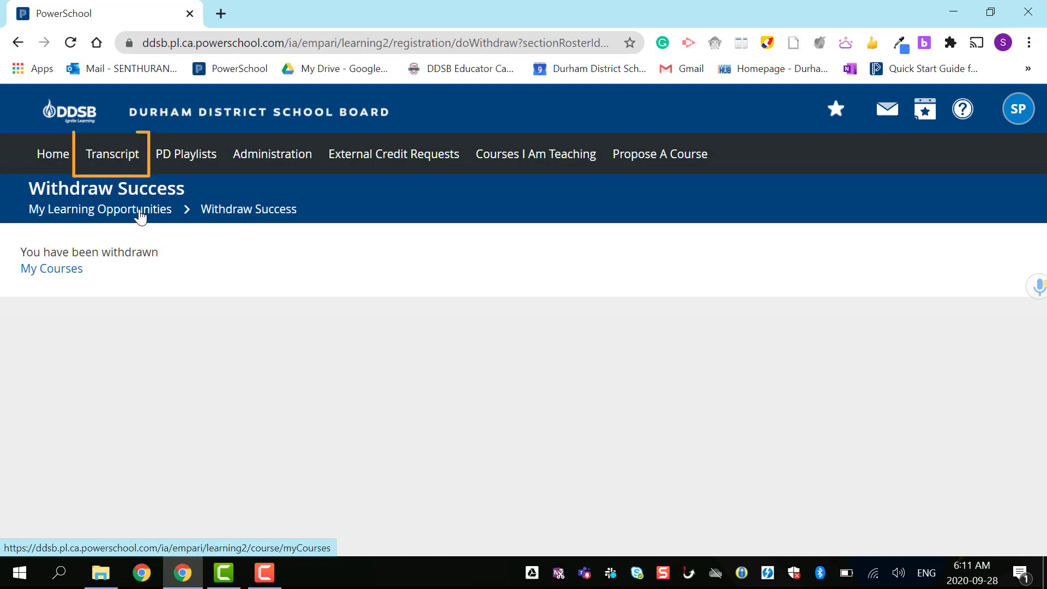
View My Transcript showing 10070 Testing Approvals June with 2.0 total hours.
click(119, 158)
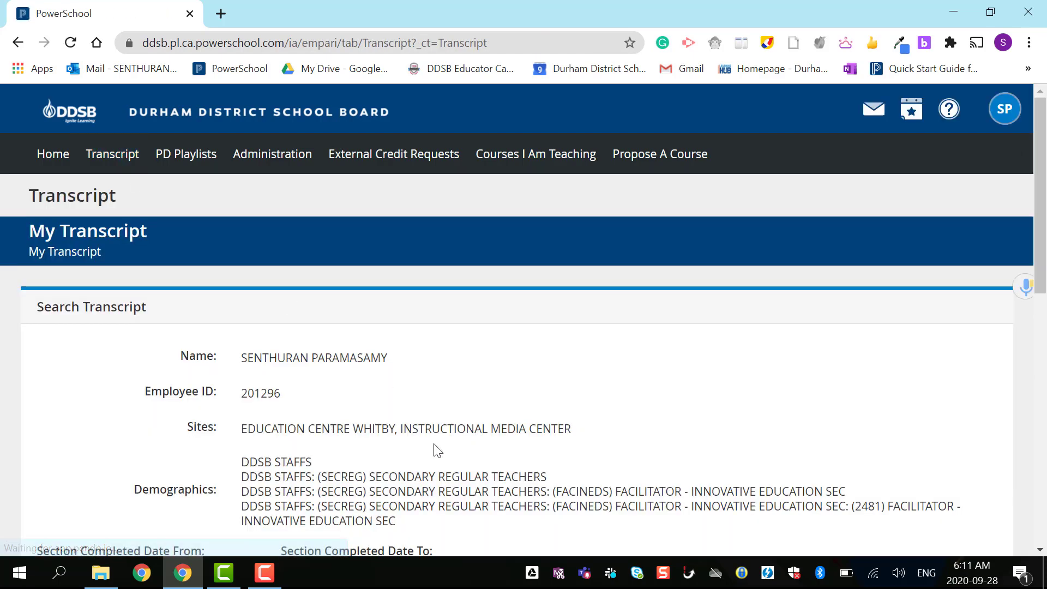
scroll(436, 447, down, 2)
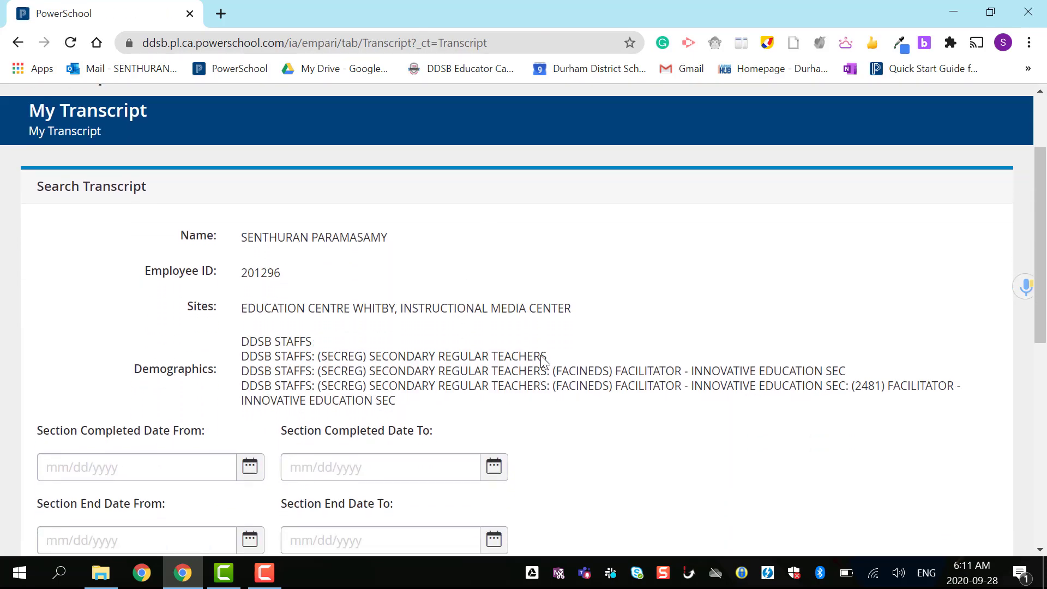
scroll(544, 360, down, 6)
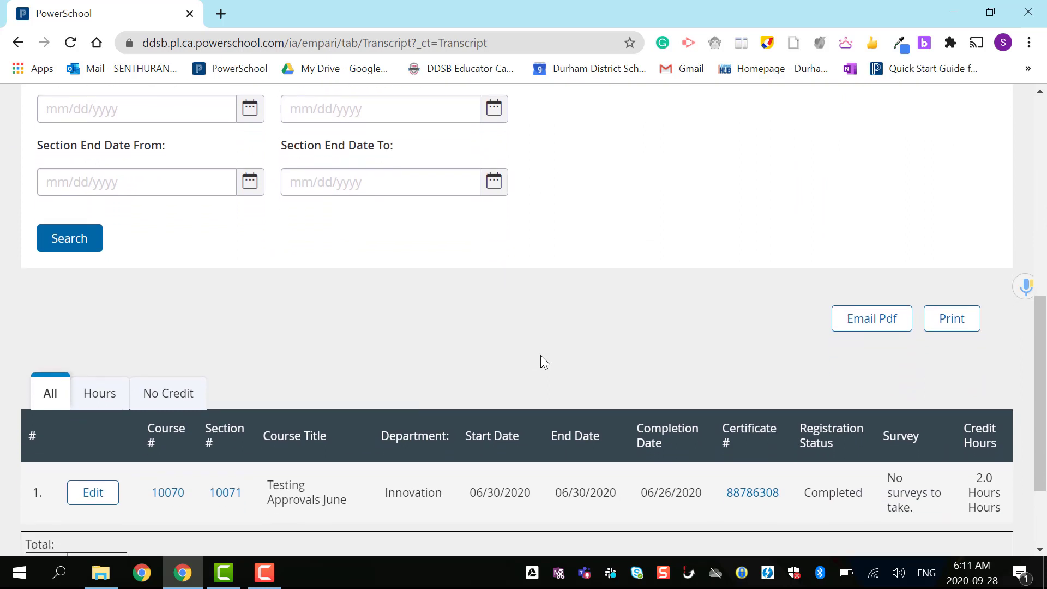
scroll(544, 362, down, 2)
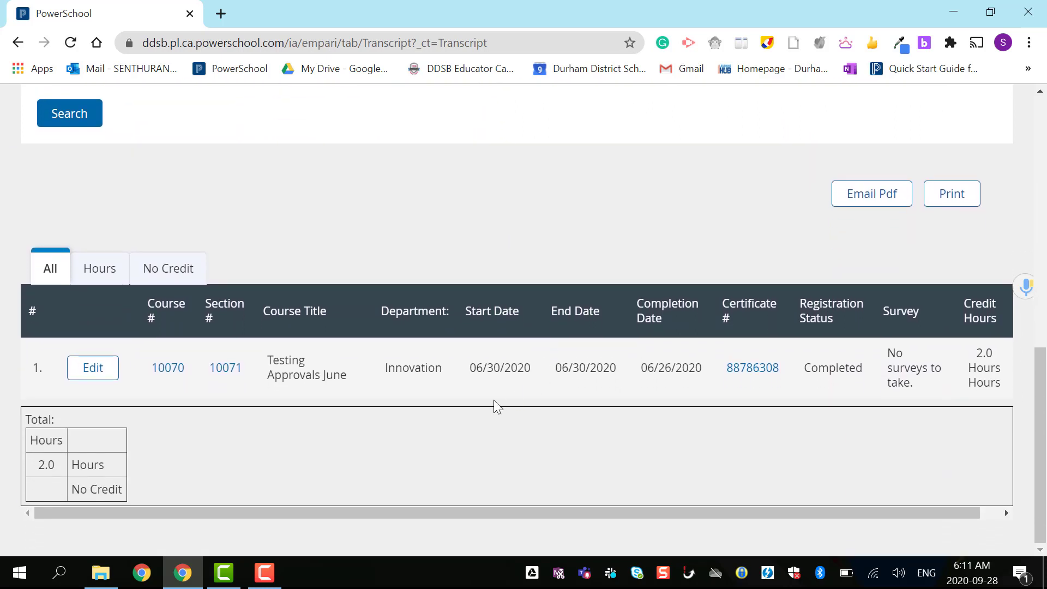